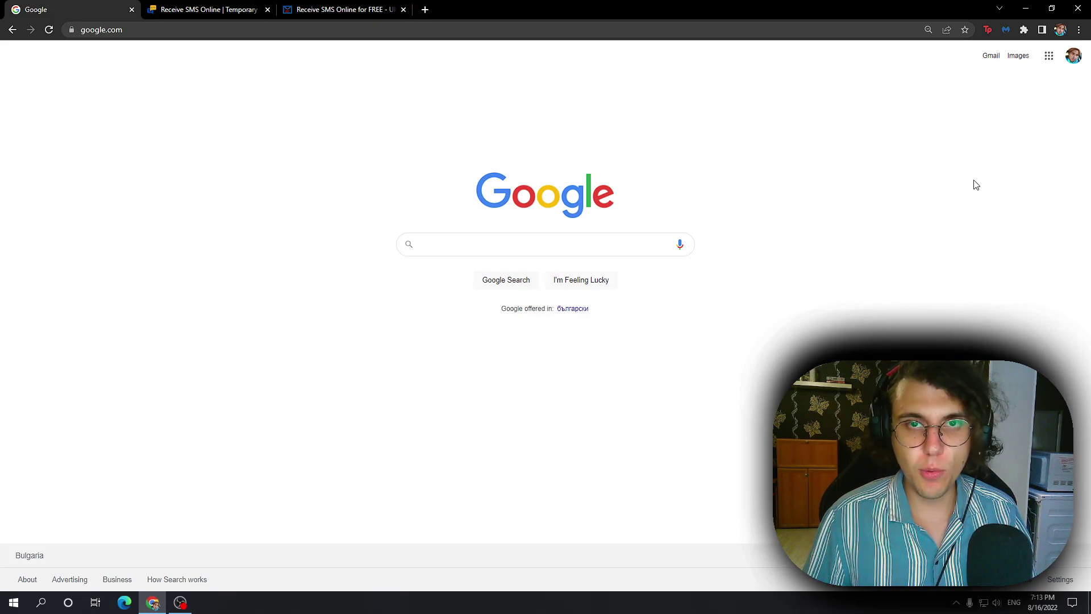
- Sign out of all Google accounts and translate the signed-out Google page into English
click(1073, 55)
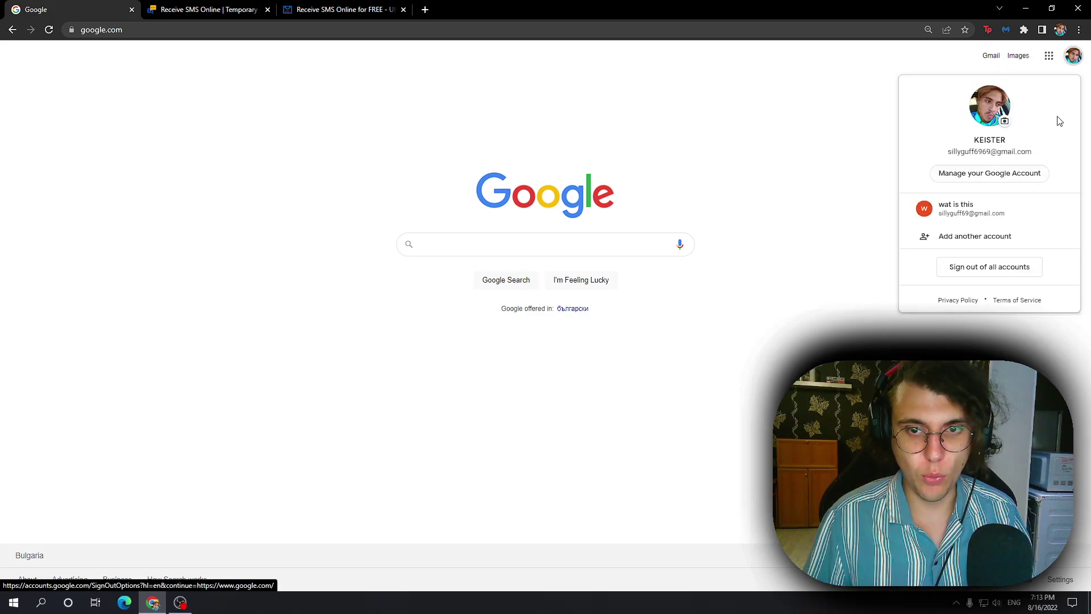
click(994, 274)
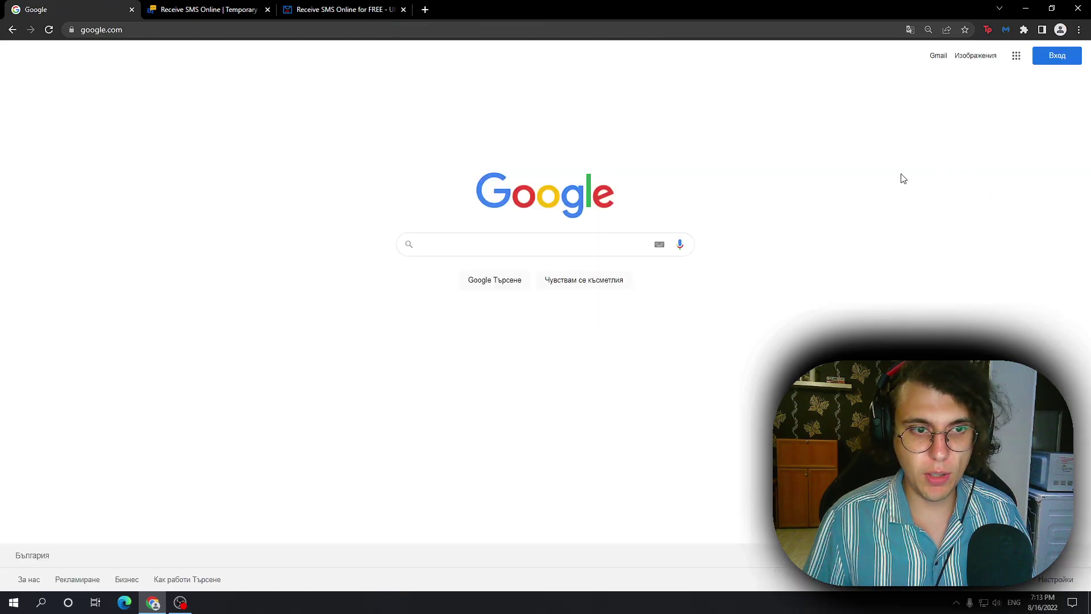
click(909, 30)
click(893, 52)
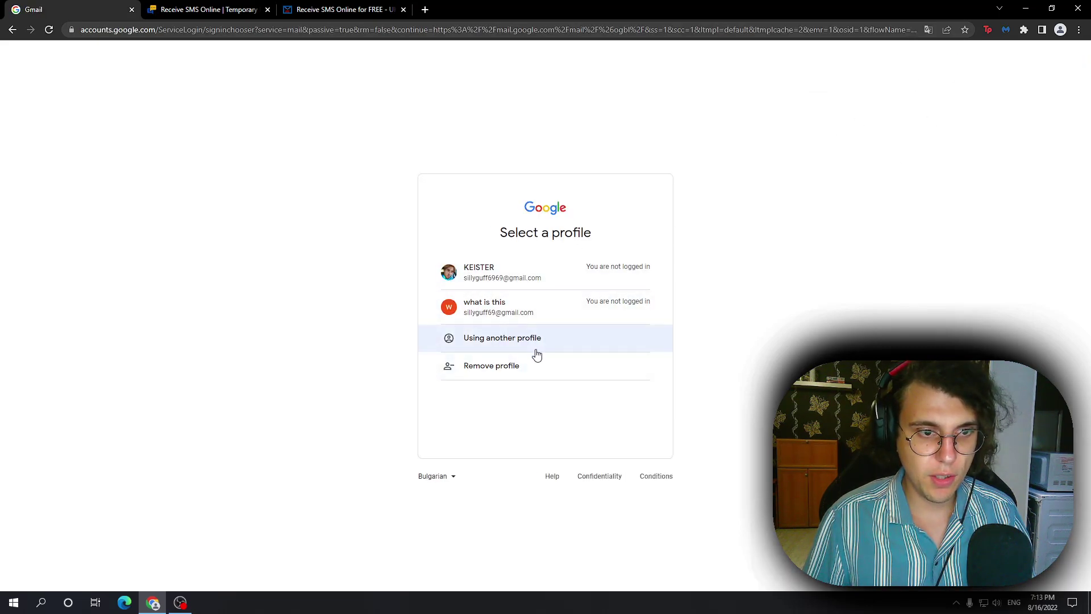
- Choose another profile and start creating a new Google account for personal use
click(518, 347)
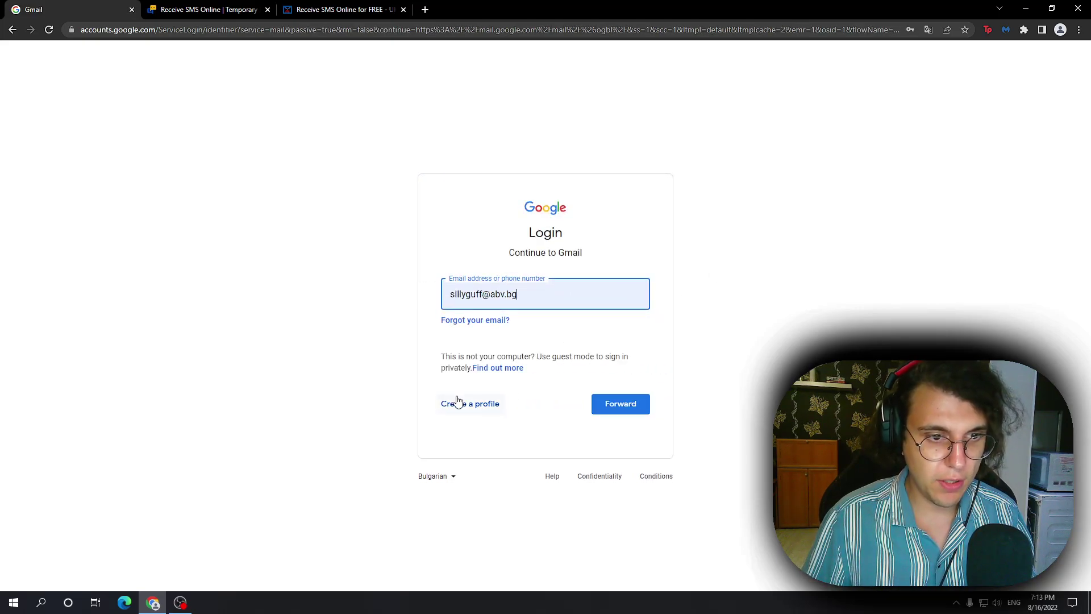
click(487, 408)
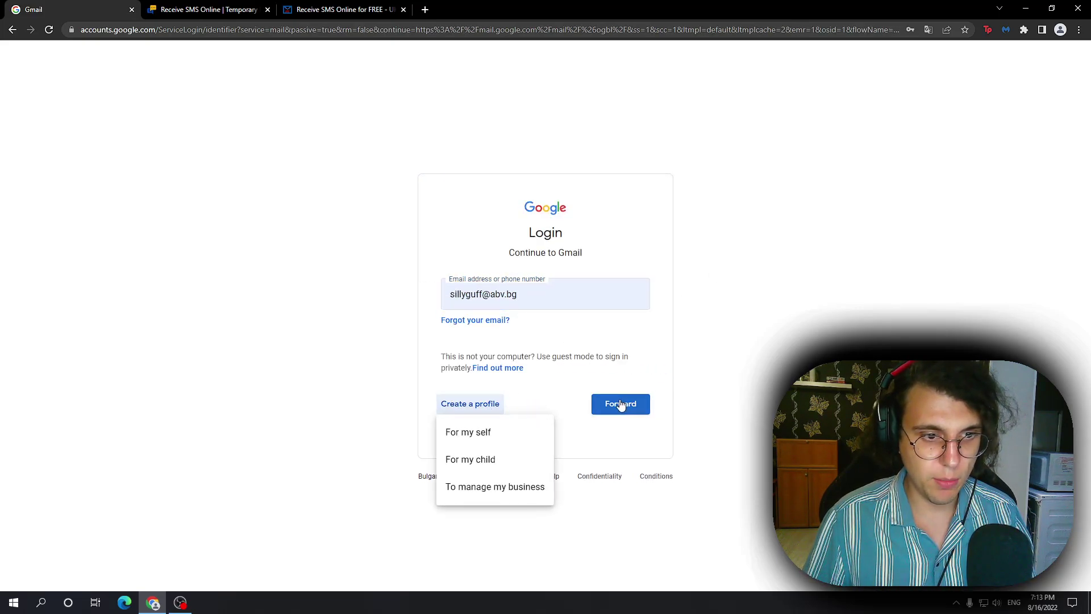
click(466, 433)
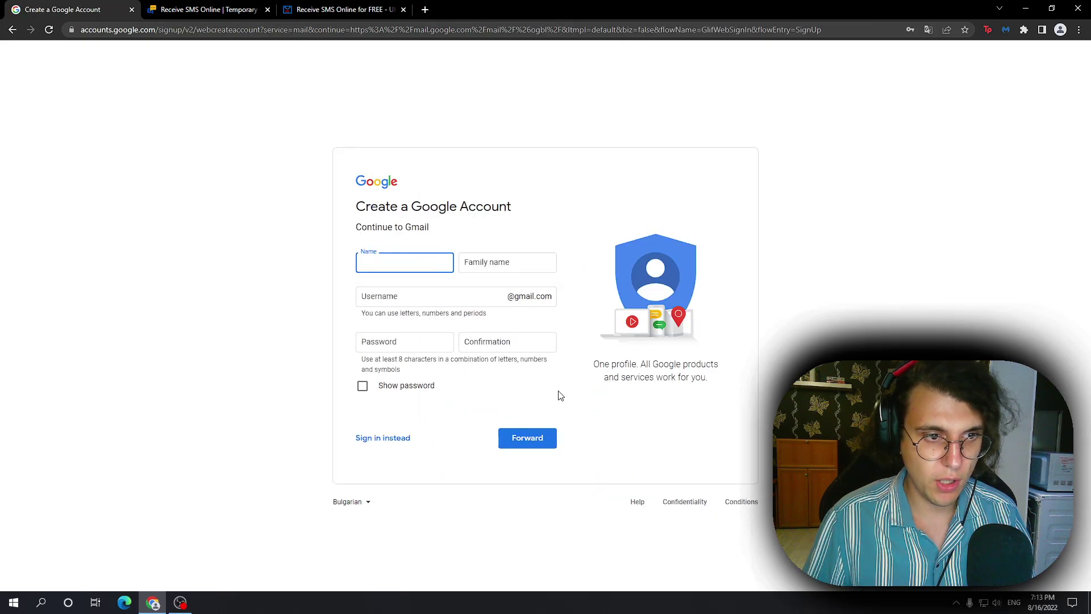
- Enter the first name, family name and desired Gmail username
text(Neddy)
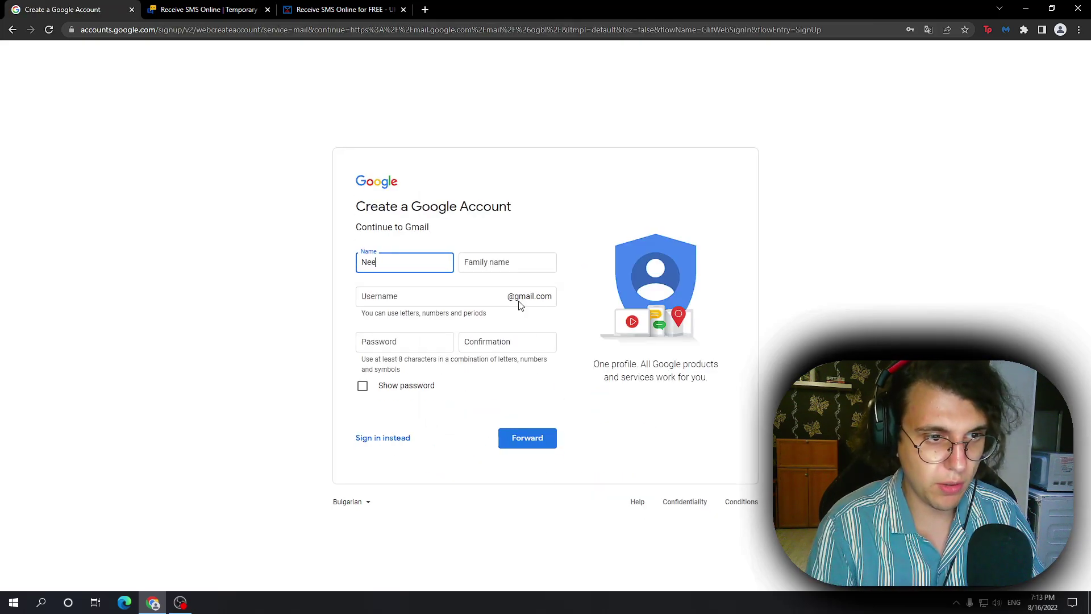
key(Tab)
text(Nomz)
key(Tab)
text(neddyisnomming)
- Enter the password in both Password and Confirmation, then submit the form
key(Tab)
text(••••••••••)
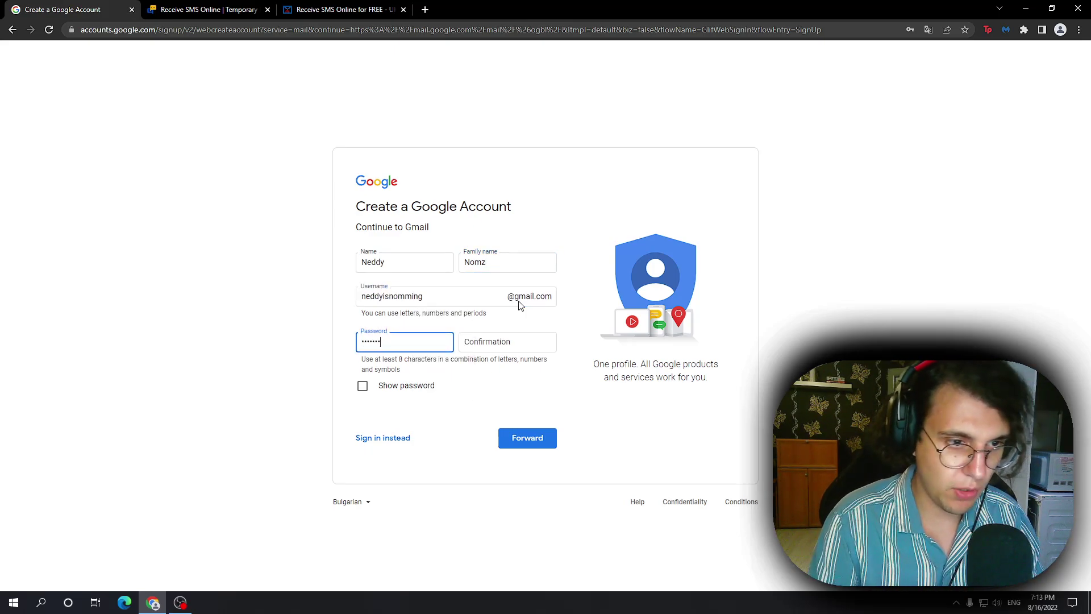
key(Tab)
text(••••••••••)
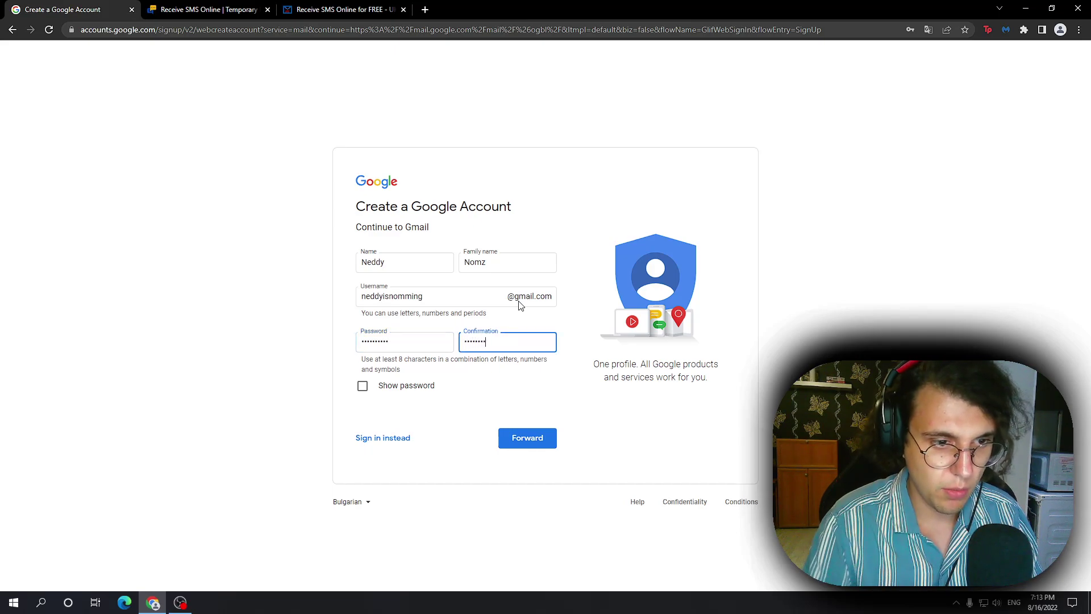
click(539, 443)
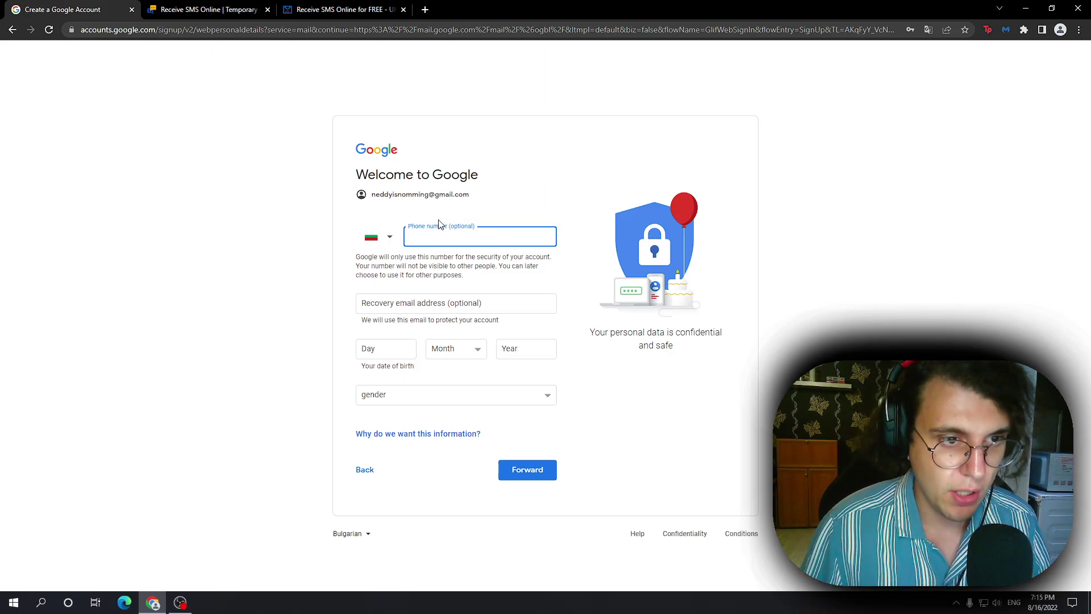
- Visit the Recovery email and Phone number fields, then bring up the free SMS numbers site
click(402, 304)
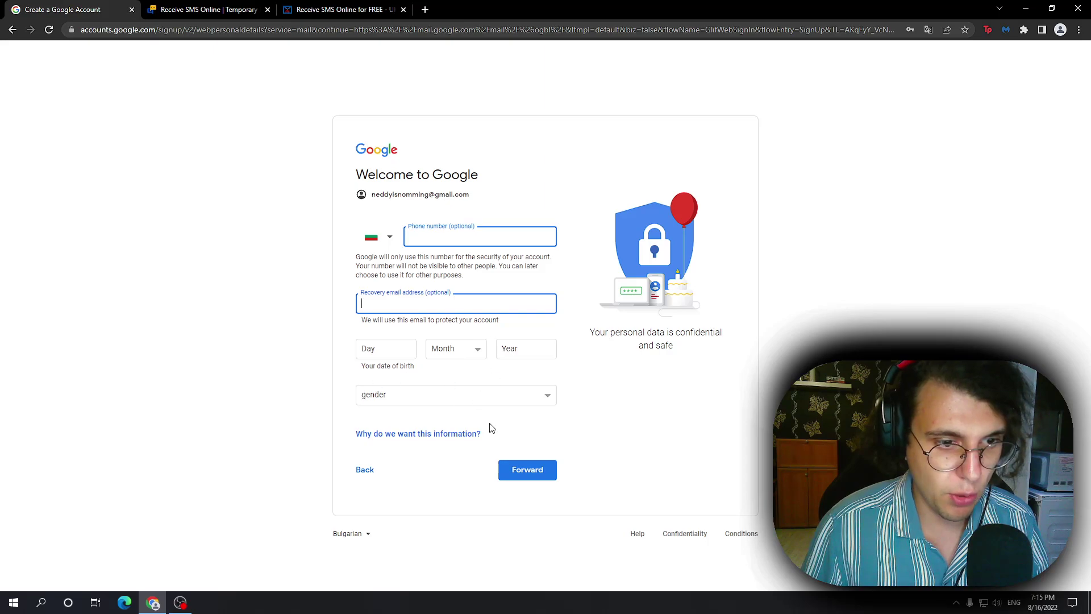
click(438, 243)
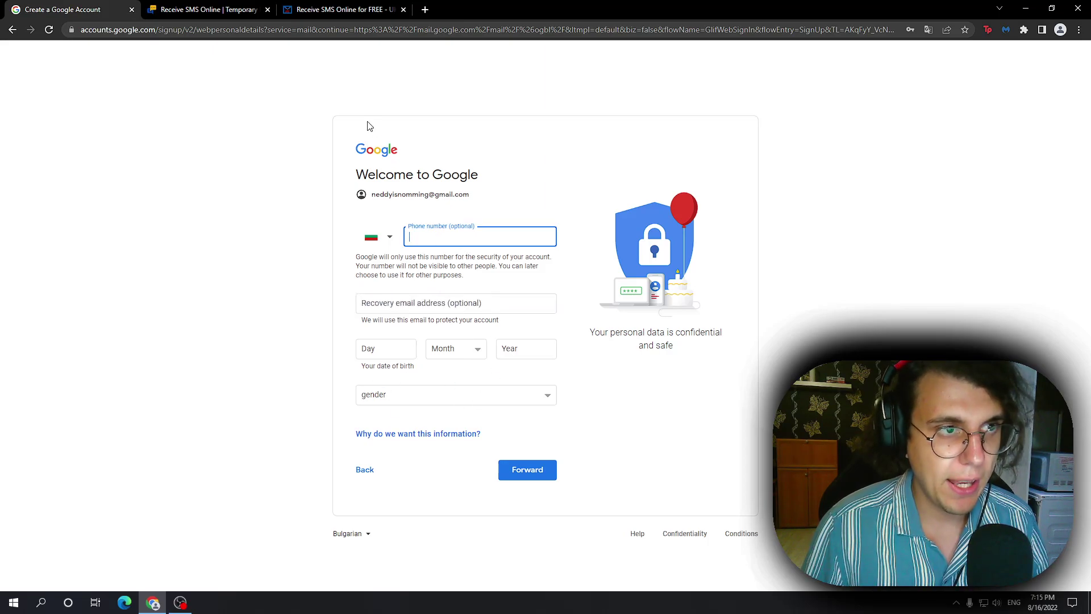
click(378, 11)
click(217, 9)
key(ctrl+Tab)
click(205, 15)
click(326, 20)
- On receive-smss.com, copy the second Russian Federation number and return to the sign-up tab
click(324, 19)
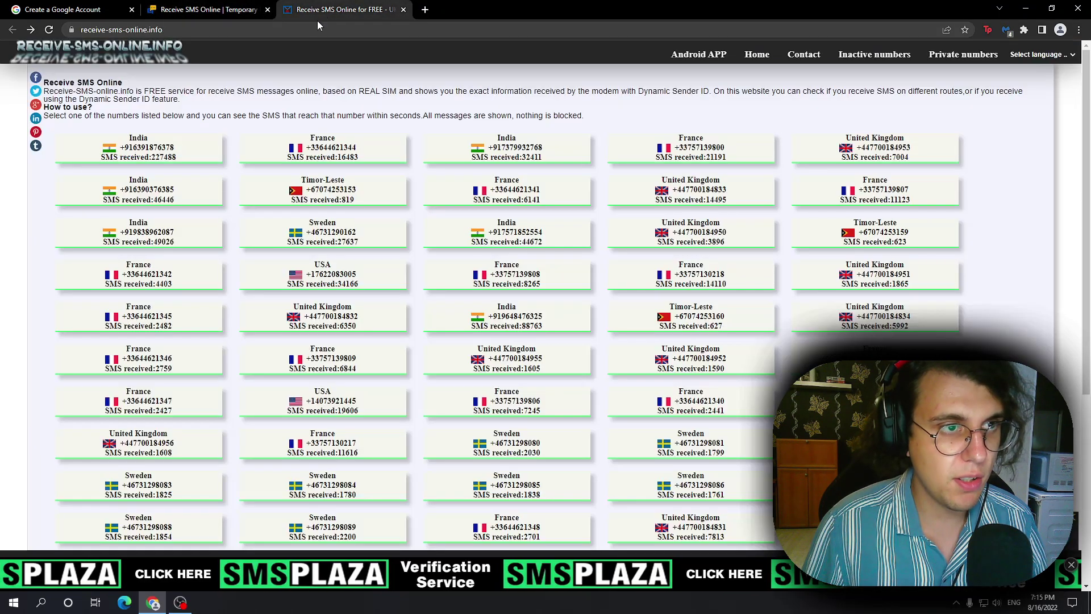
click(207, 14)
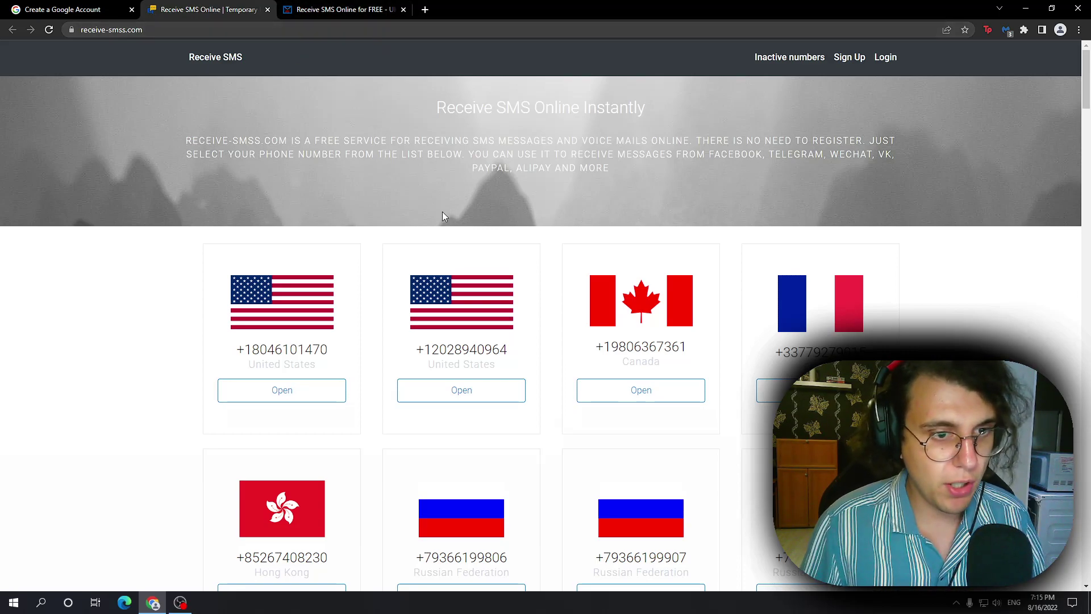
scroll(483, 318, down, 2)
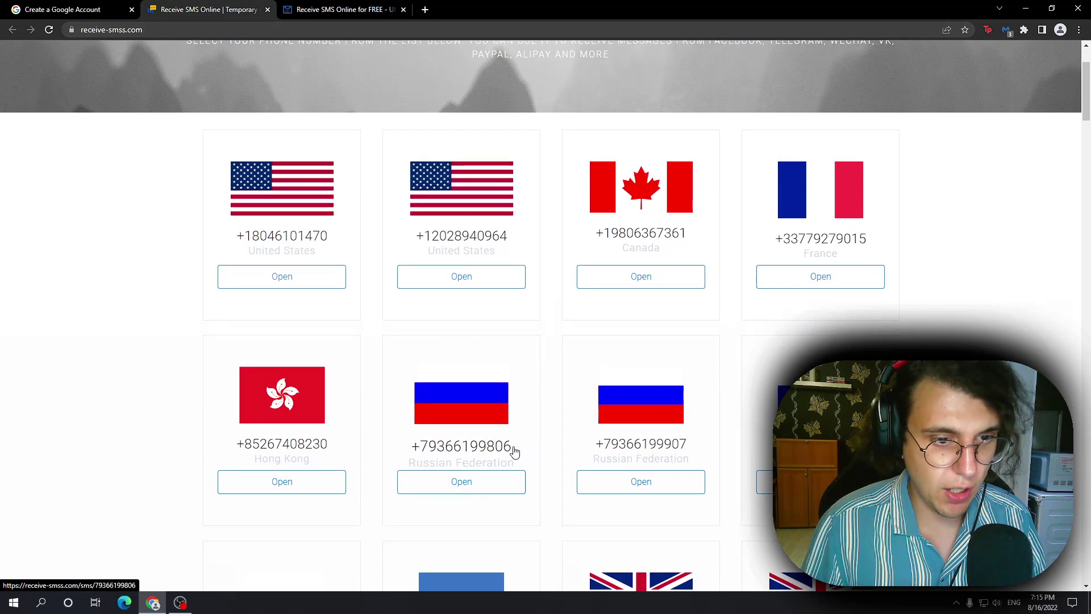
scroll(514, 452, down, 2)
click(625, 328)
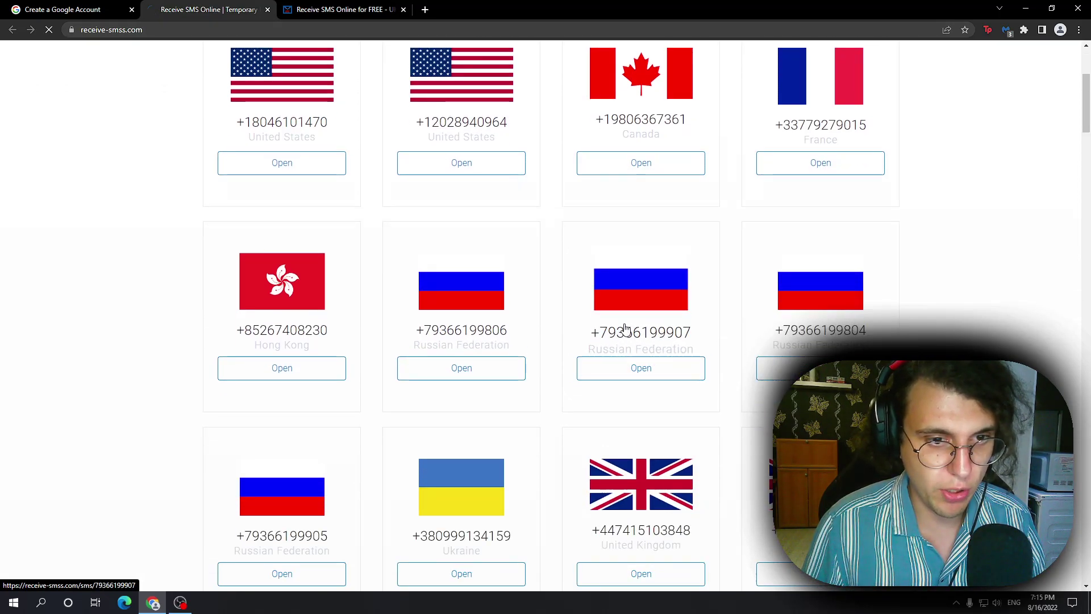
click(555, 177)
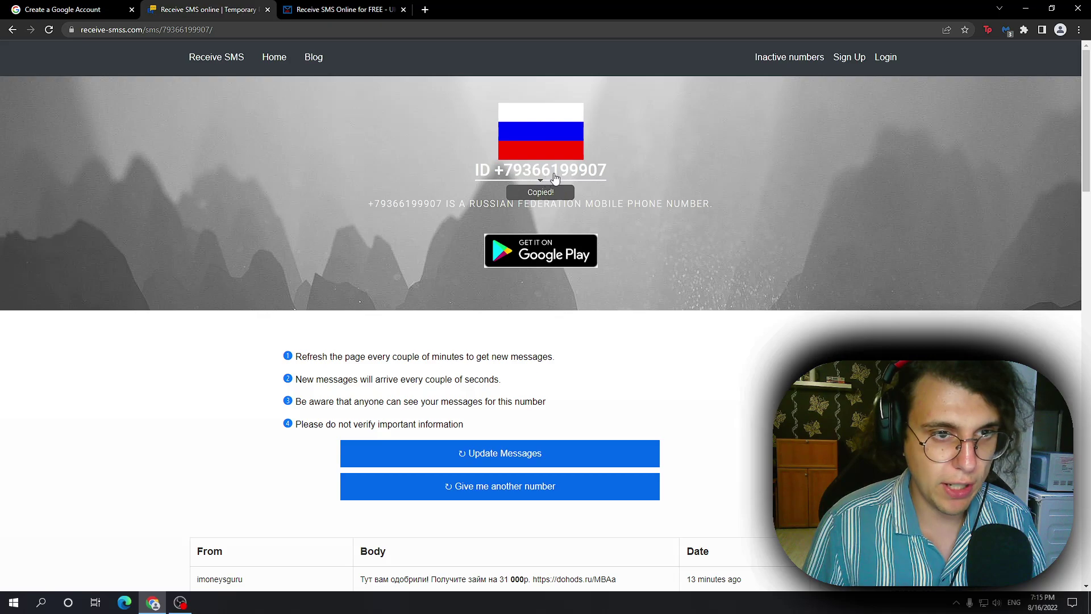
click(68, 10)
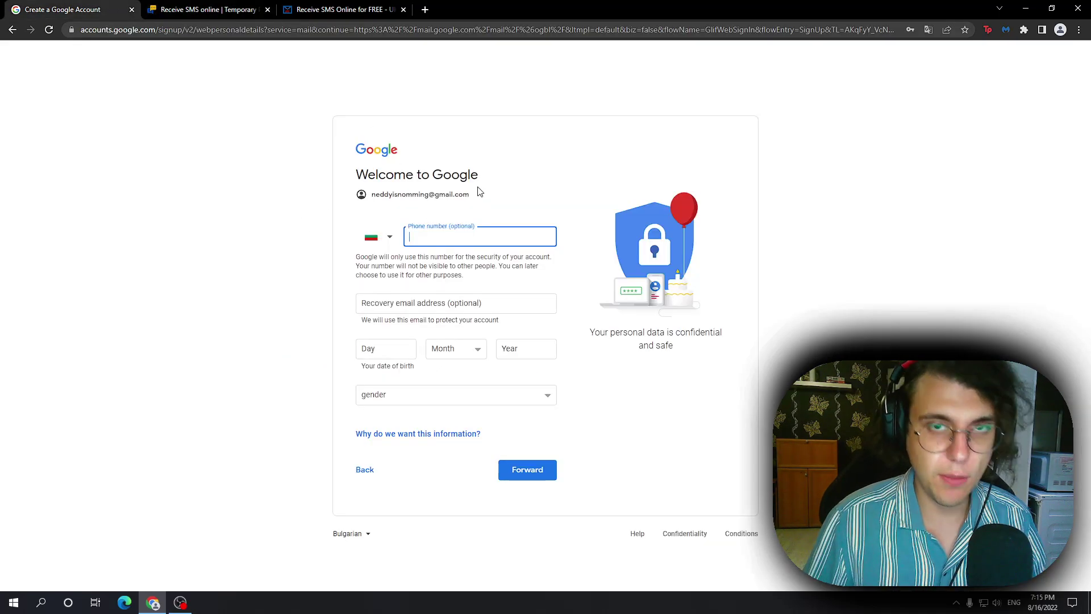
- Paste the Russian number into Phone number, leaving the country code unchanged, then return to the SMS list
key(ctrl+v)
drag(459, 238, 430, 239)
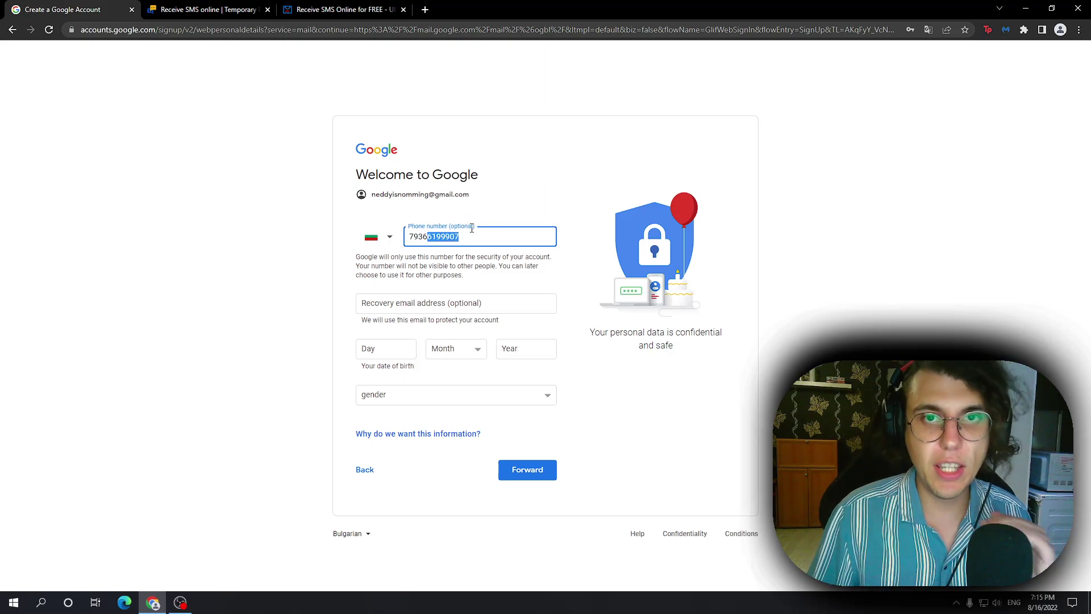
click(377, 241)
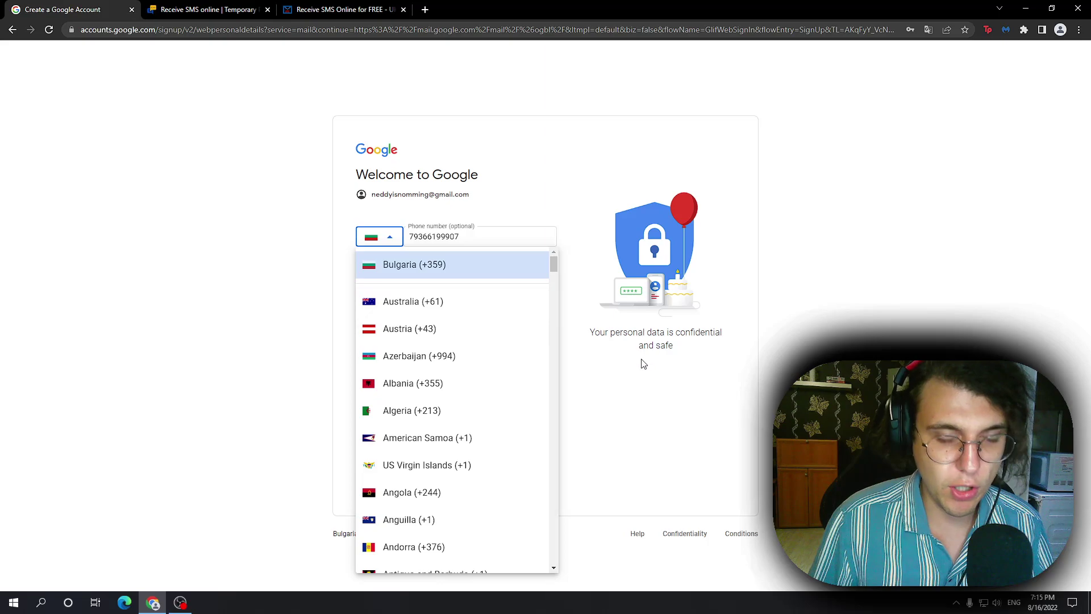
click(626, 338)
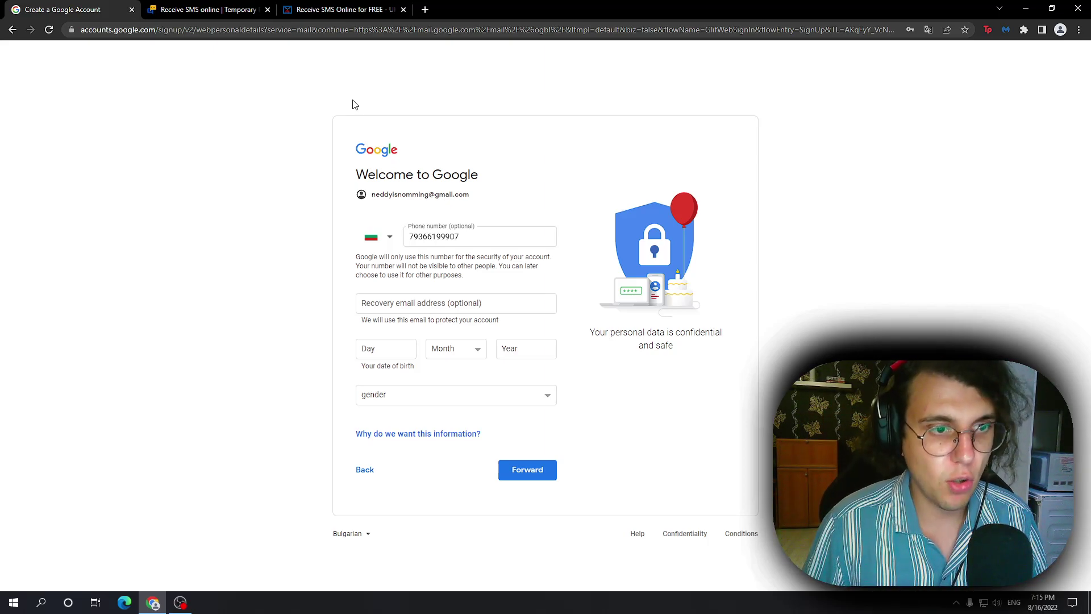
click(348, 18)
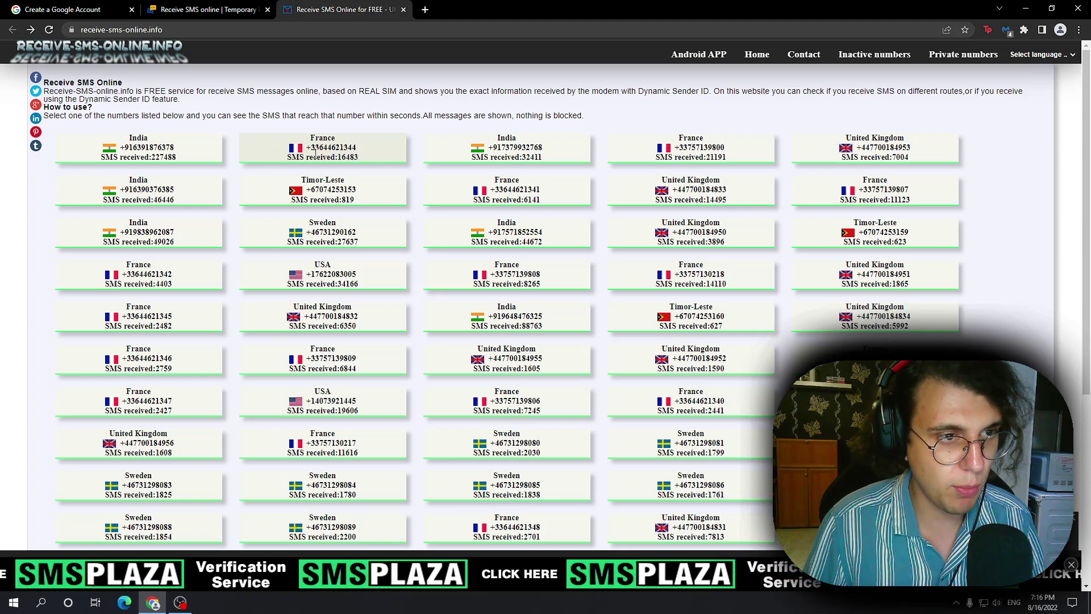
drag(287, 158, 354, 158)
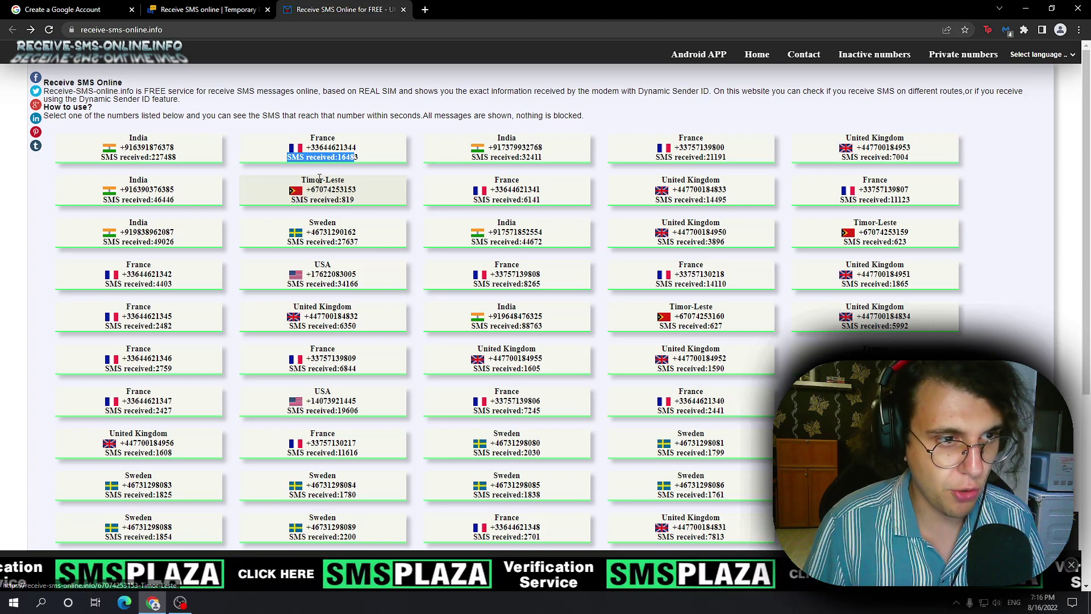
drag(369, 200, 314, 200)
click(350, 200)
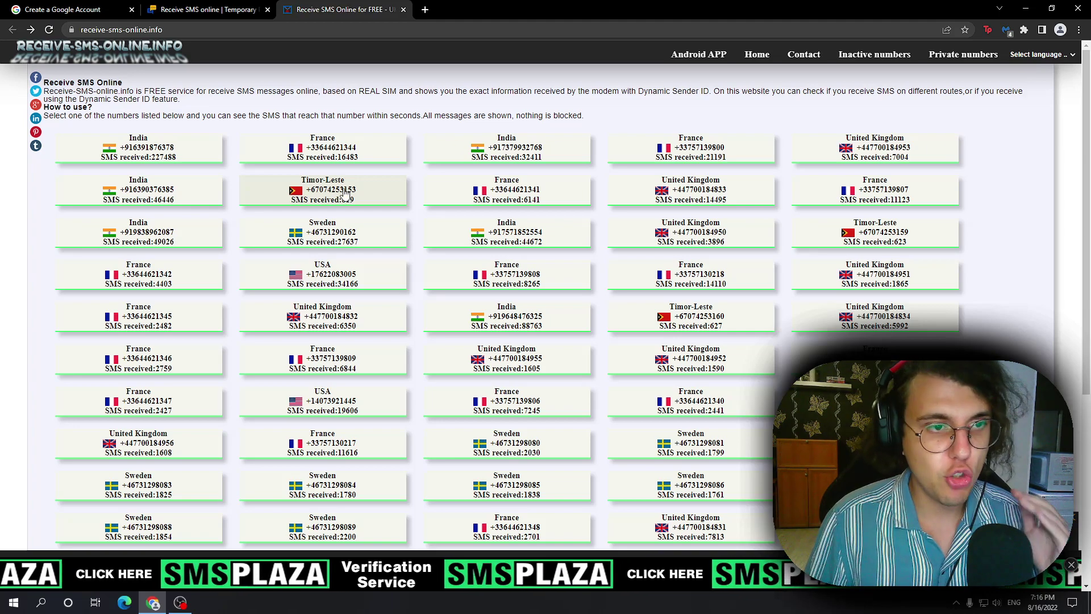
click(332, 193)
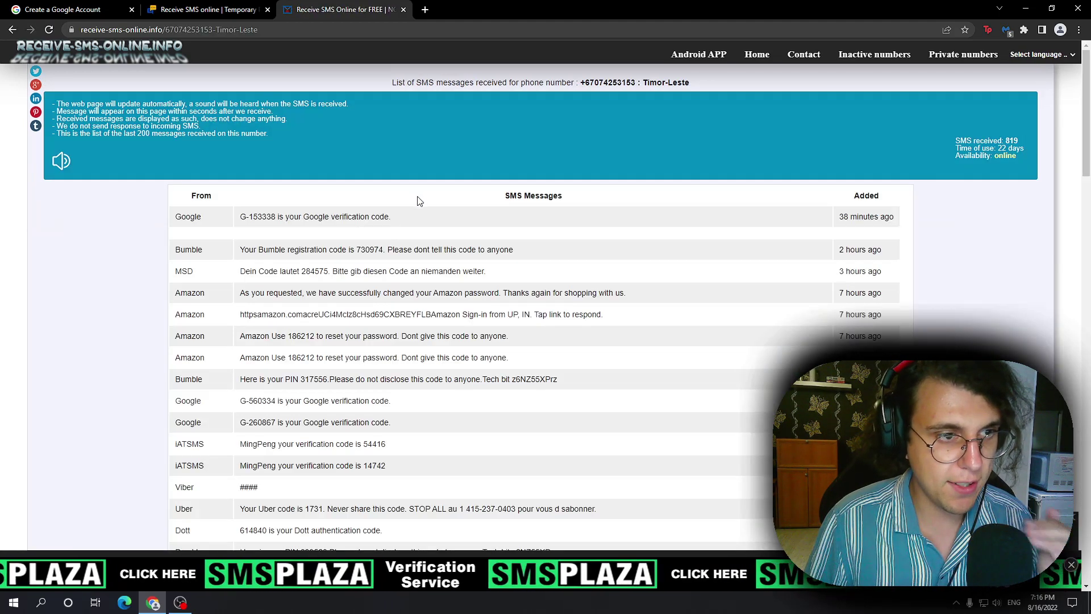
drag(831, 223, 893, 222)
drag(238, 218, 288, 222)
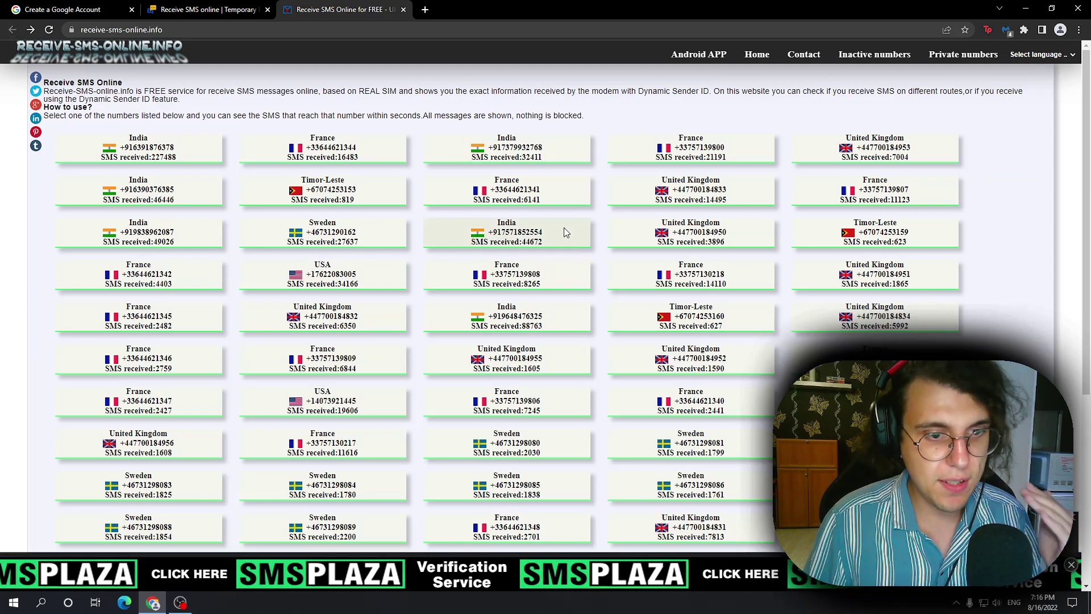
key(ctrl+1)
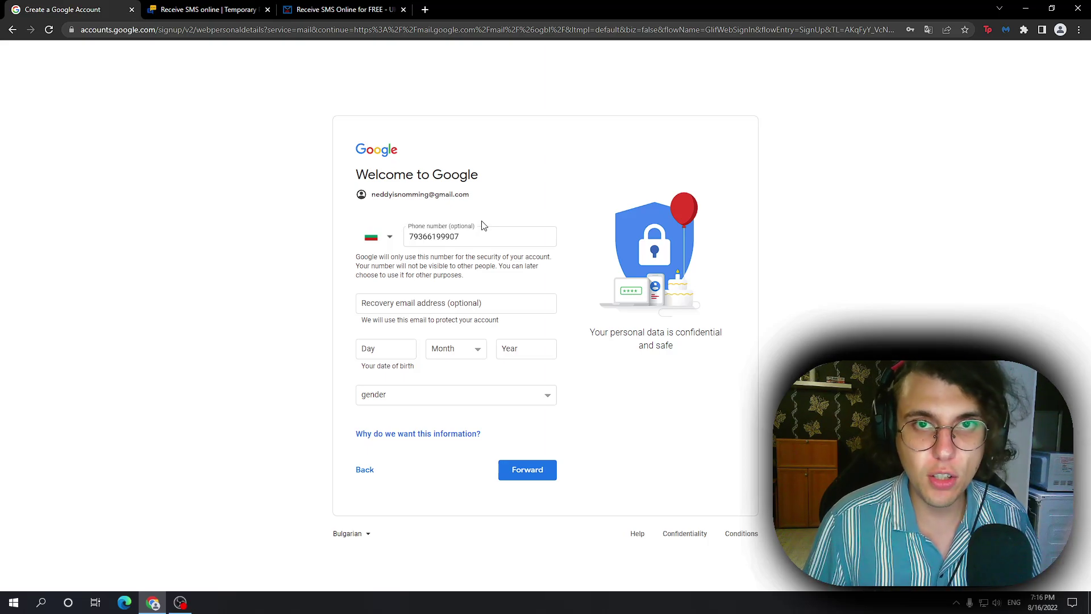
click(317, 11)
click(207, 11)
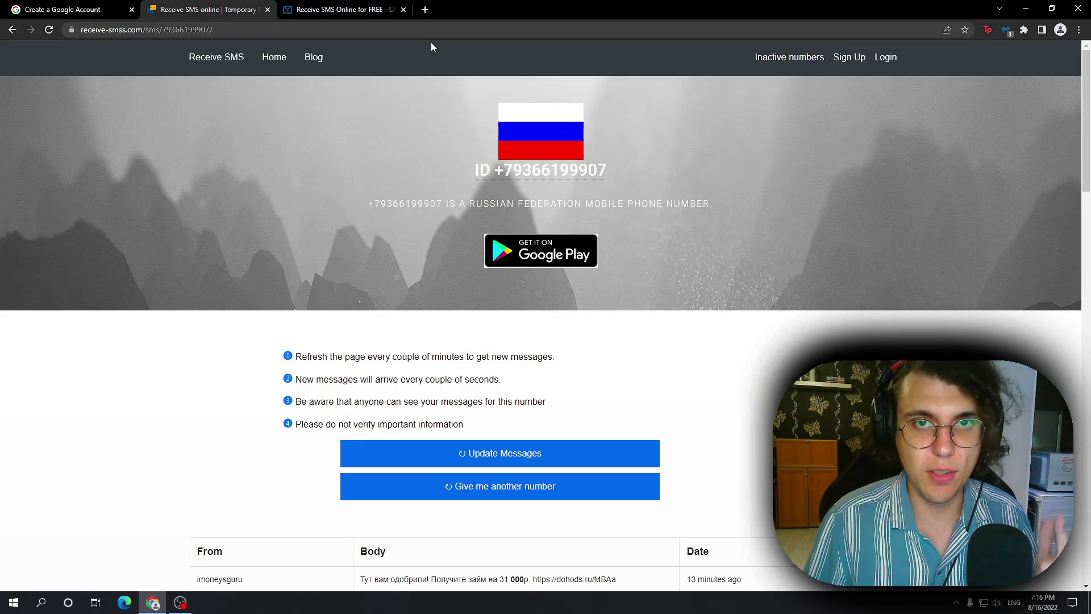
click(100, 13)
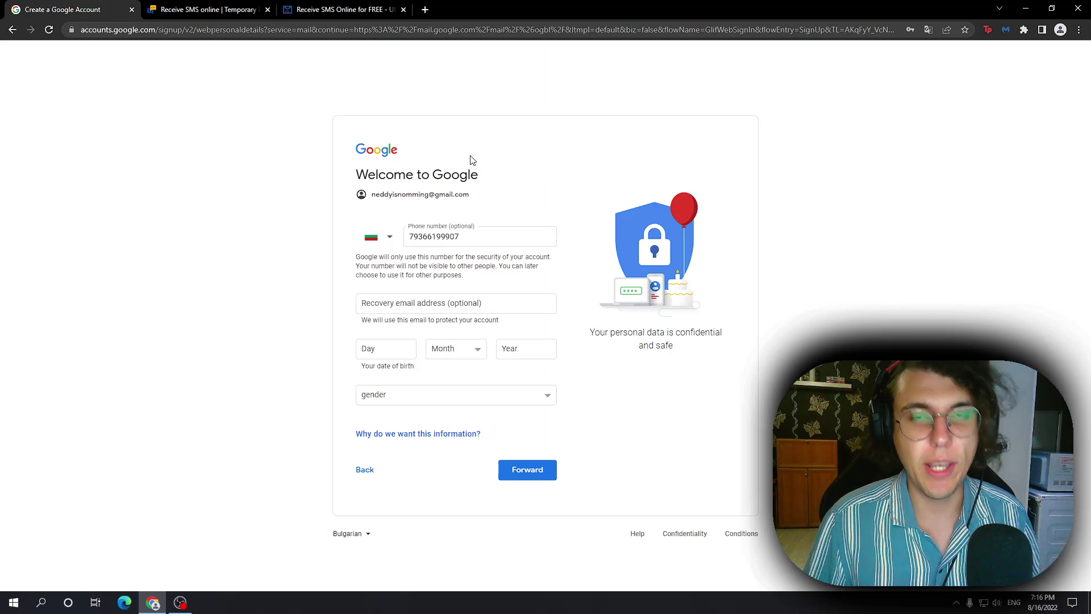
click(180, 602)
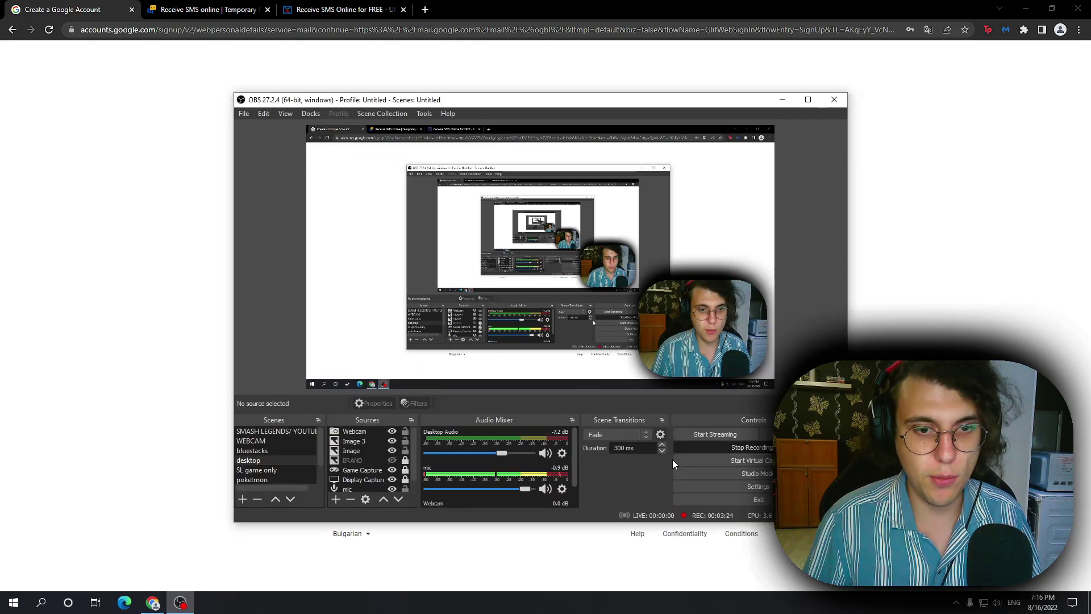